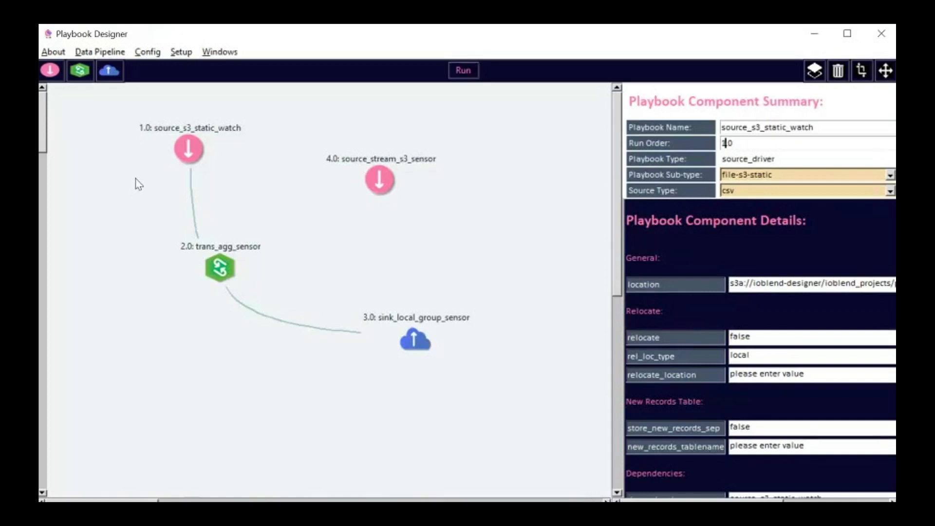
- Add a transformation component named trans_group_sensor to the canvas and set its playbook sub-type to internal
left_click(335, 253)
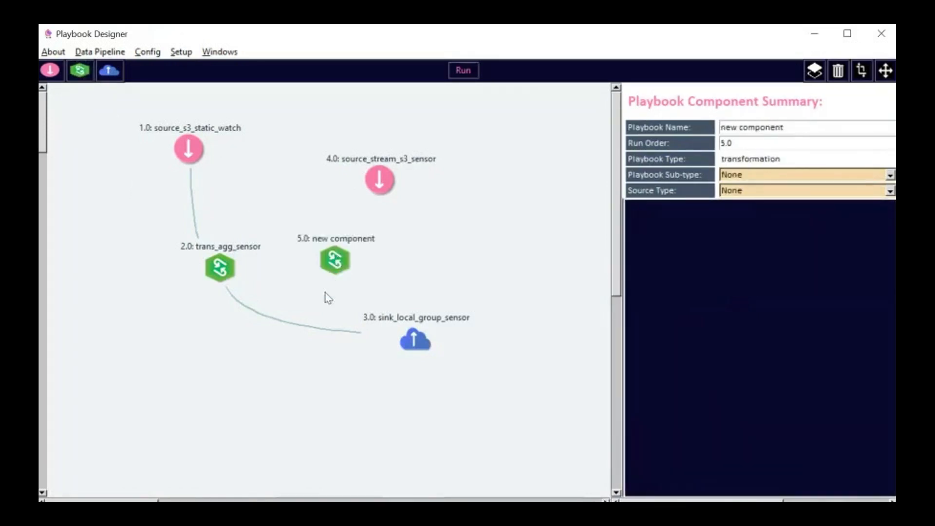
left_click_drag(793, 130, 704, 117)
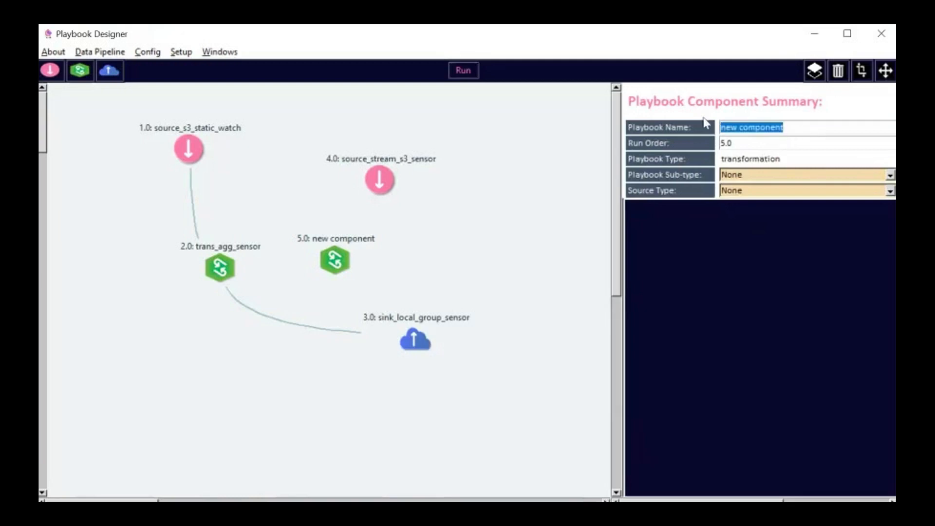
type("trans")
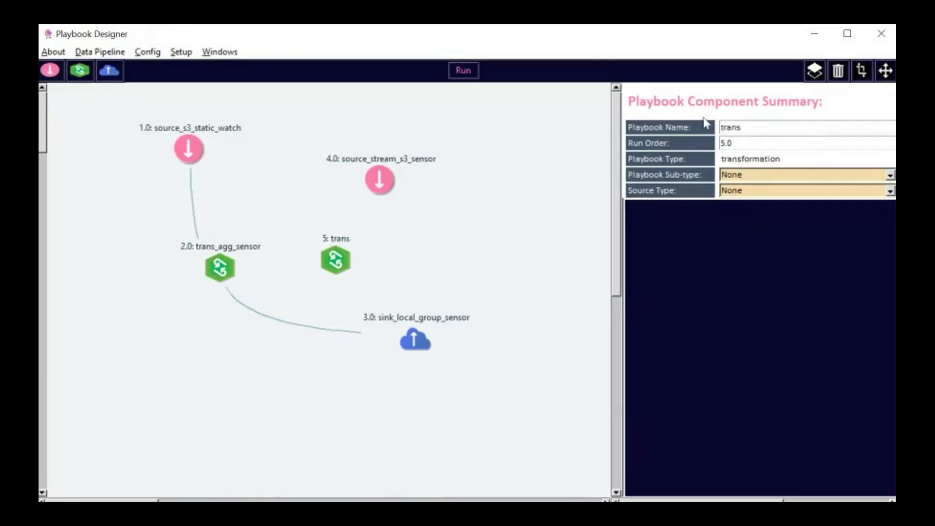
type("_group")
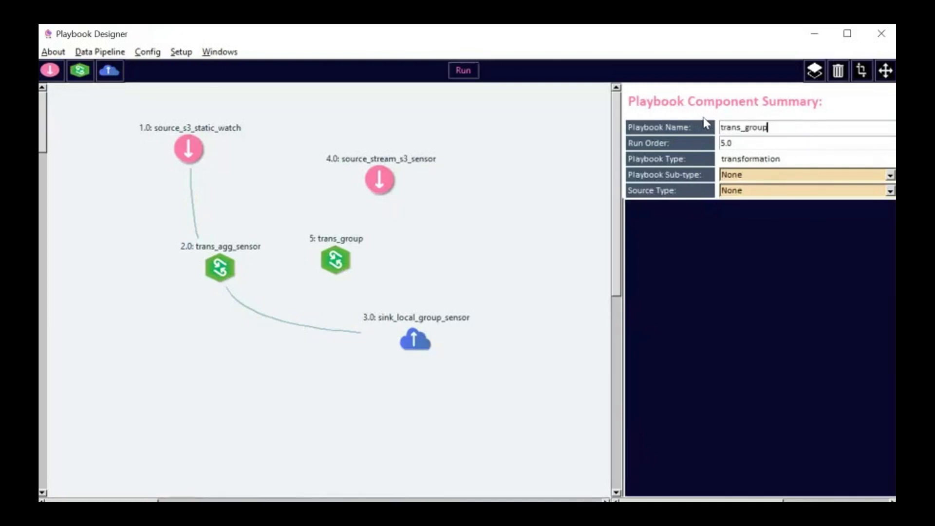
type("_sensor")
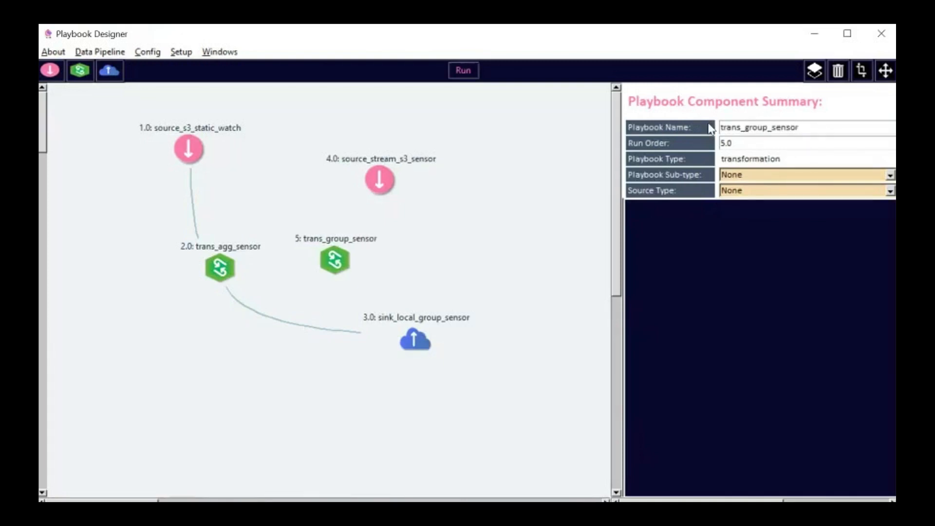
left_click(890, 175)
left_click(889, 189)
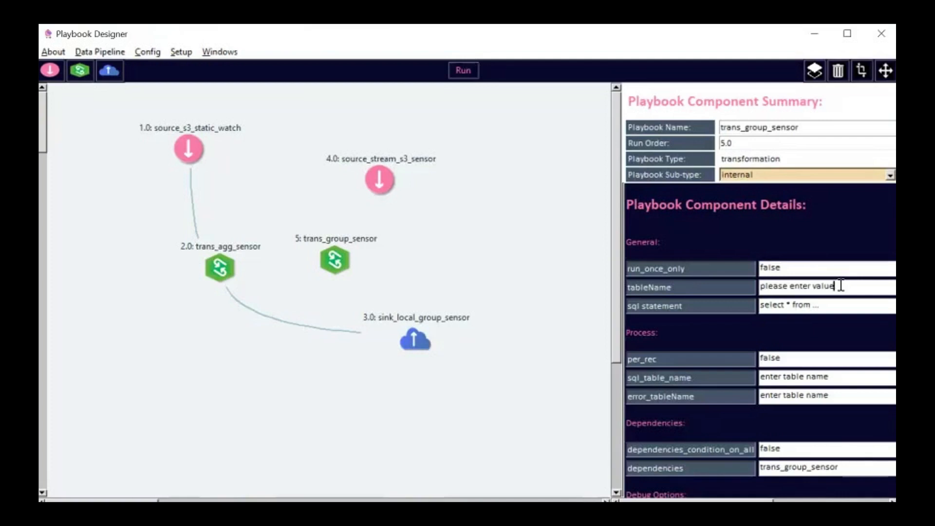
- Set the tableName of trans_group_sensor to trans_group_sensor_tbl, reusing the copied playbook name
left_click_drag(842, 285, 760, 286)
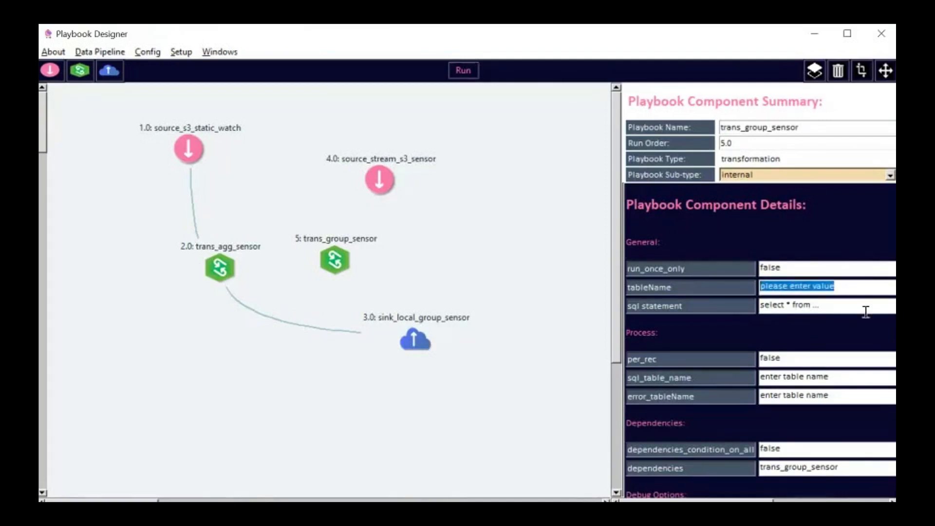
left_click_drag(802, 127, 703, 128)
key("ctrl+c")
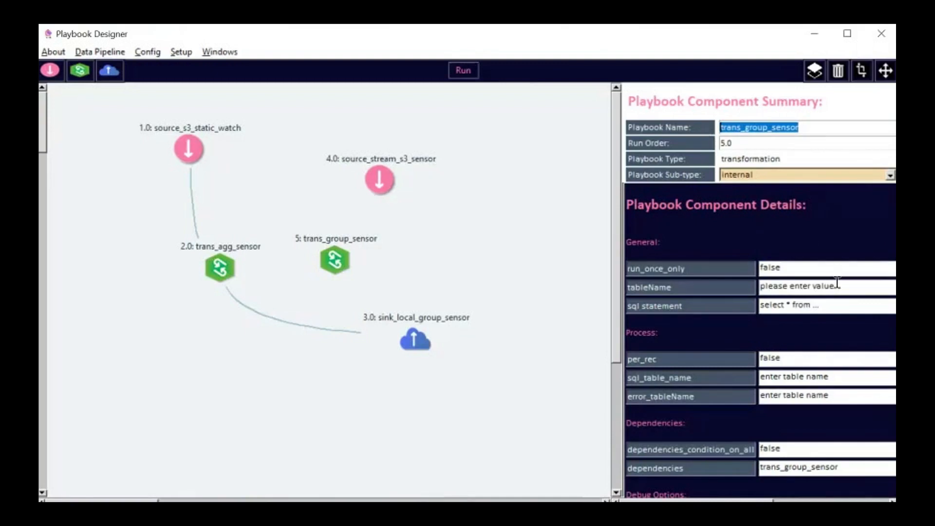
left_click_drag(839, 286, 734, 291)
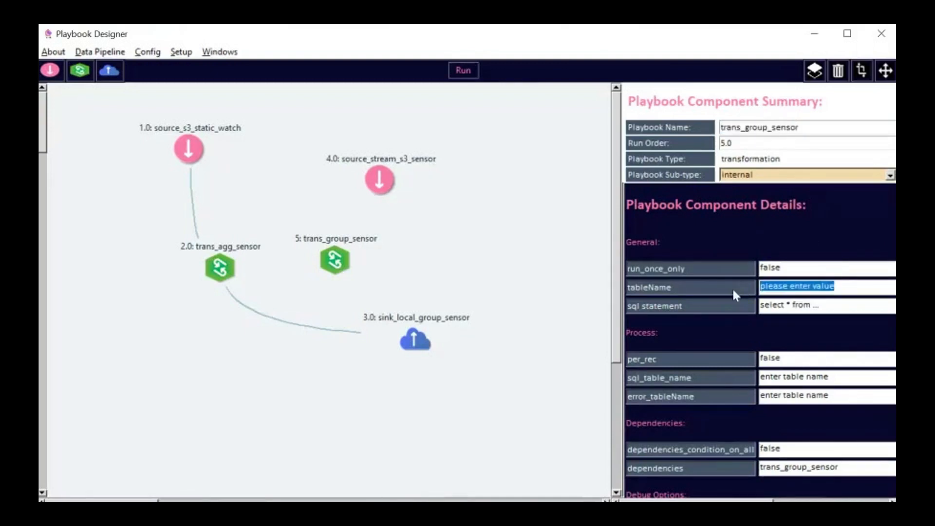
key("ctrl+v")
type("_")
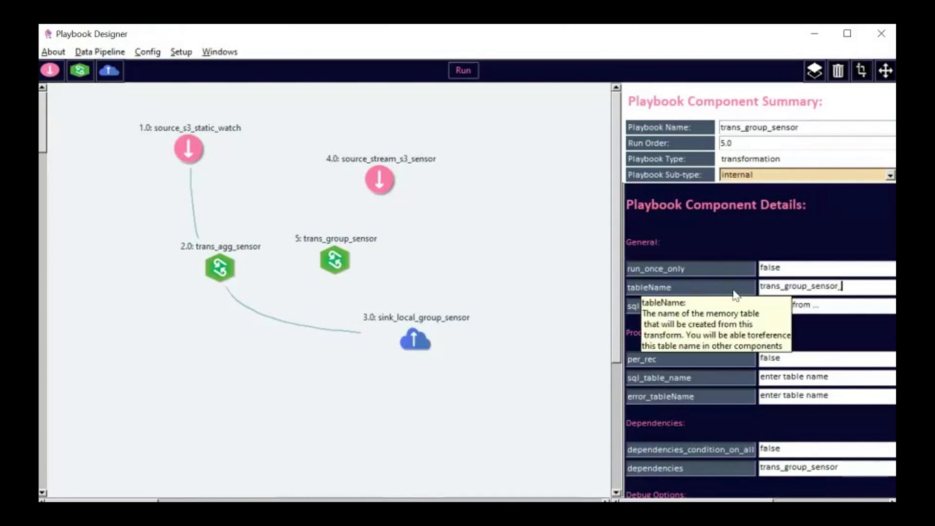
type("tbl")
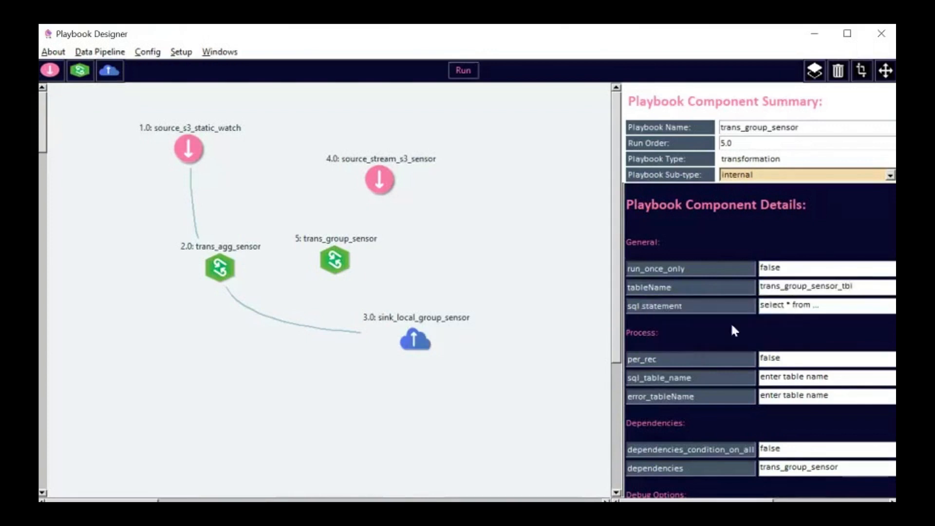
- Open the sql statement of trans_group_sensor in its Transform SQL window and enlarge that window
left_click(793, 306)
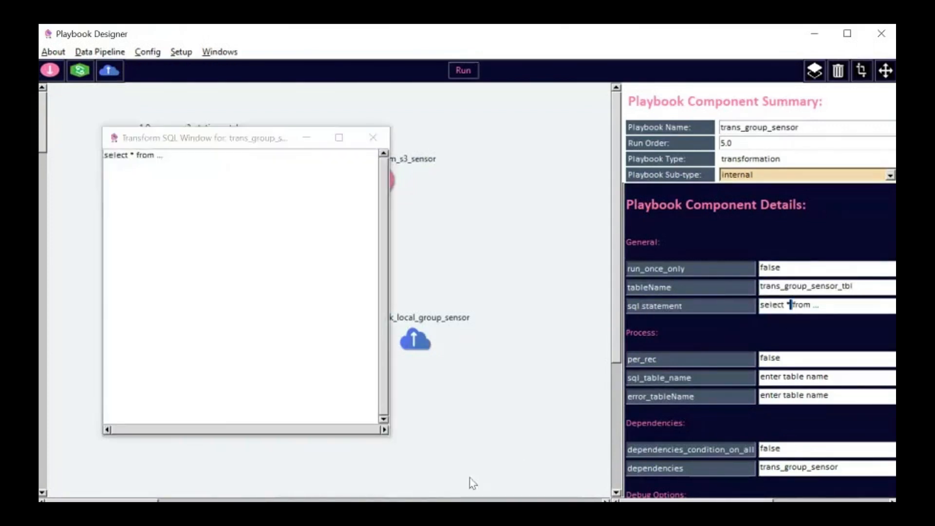
left_click(390, 437)
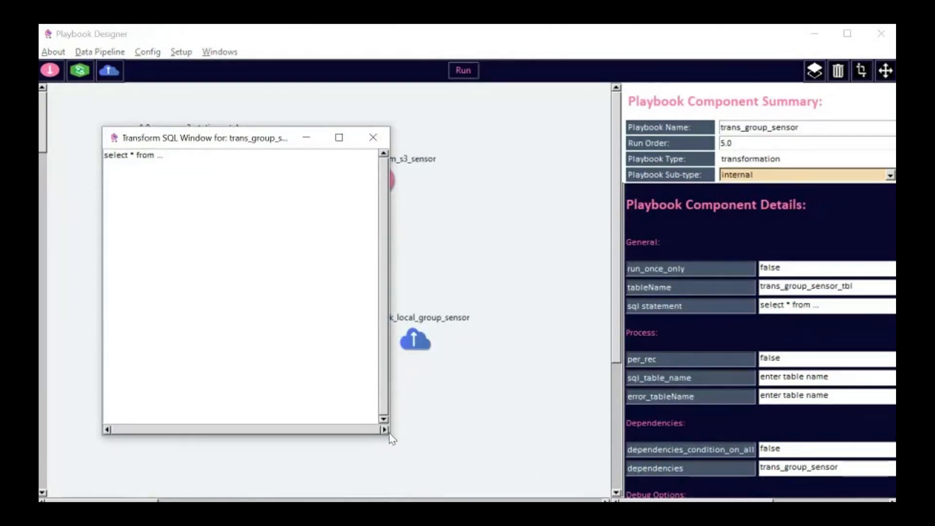
left_click_drag(390, 436, 708, 470)
- Switch to the demo_param_script document in Word and copy the union query under trans_join_sensor
key("alt+Tab")
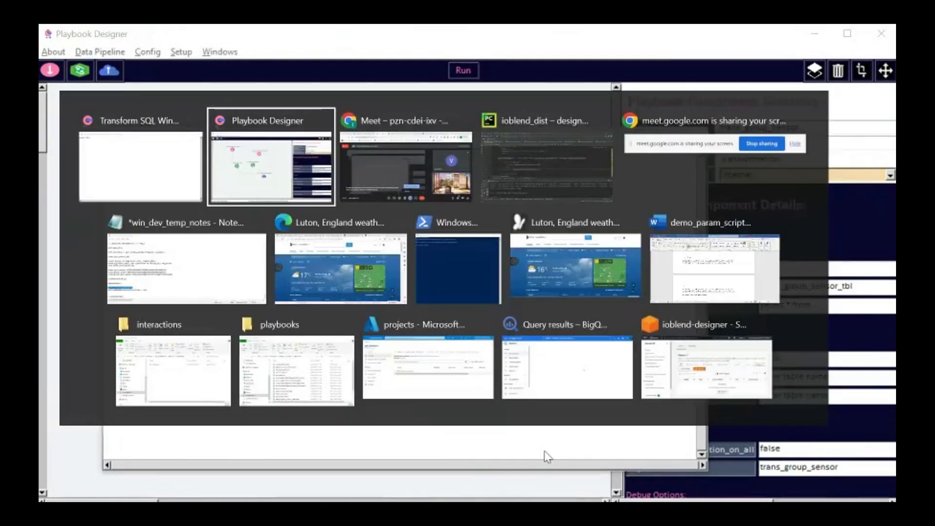
key("alt+Tab")
key("alt+Tab")
key("alt+Tab")
key("alt+Tab")
key("alt+Tab")
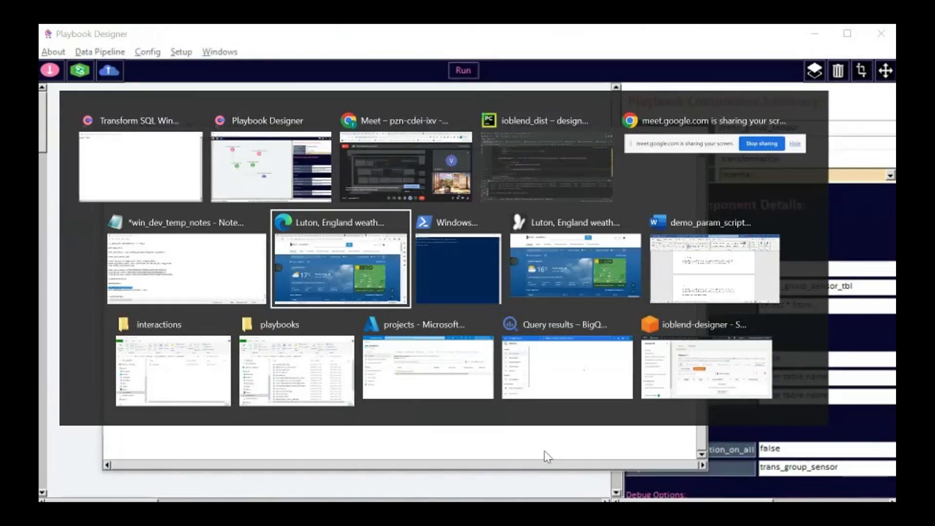
key("alt+Tab")
key("alt+Tab")
key("alt+Tab")
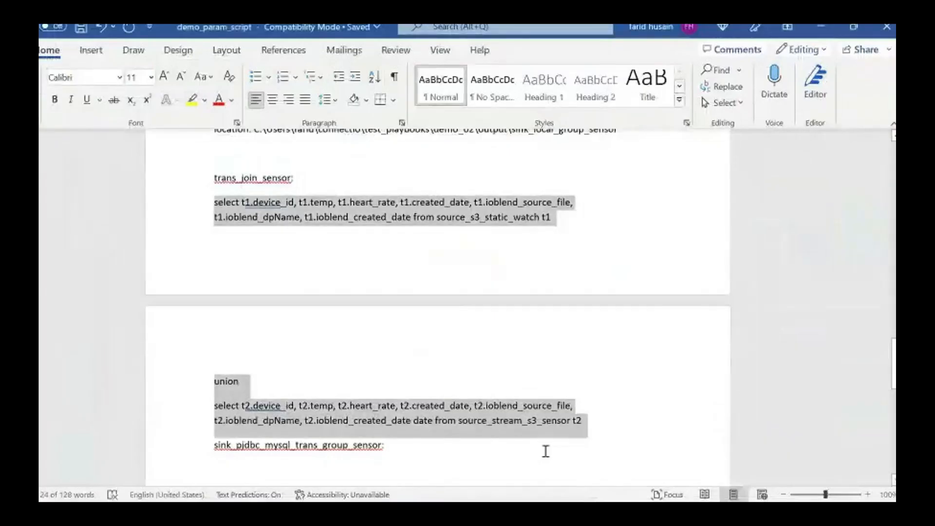
- Replace the placeholder SQL of trans_group_sensor with the copied union query, close the SQL window and return to Playbook Designer
key("alt+Tab")
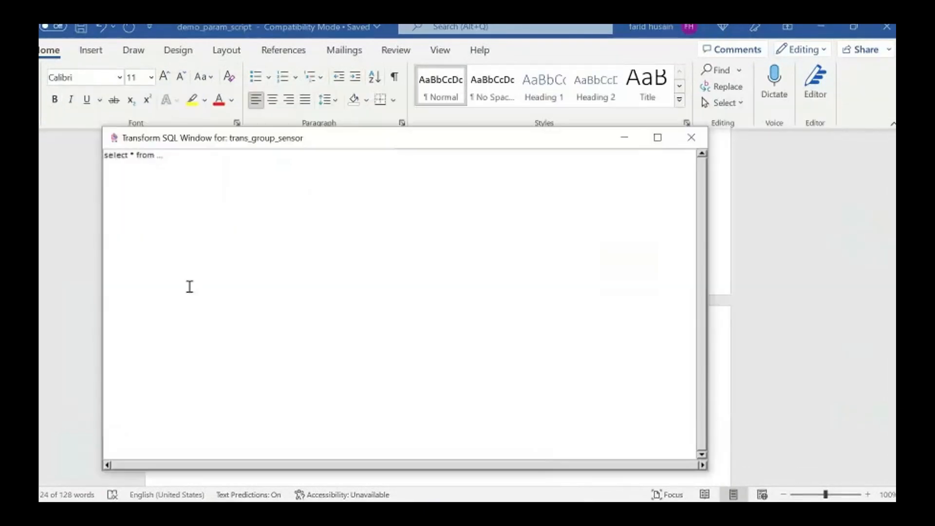
left_click_drag(162, 159, 82, 157)
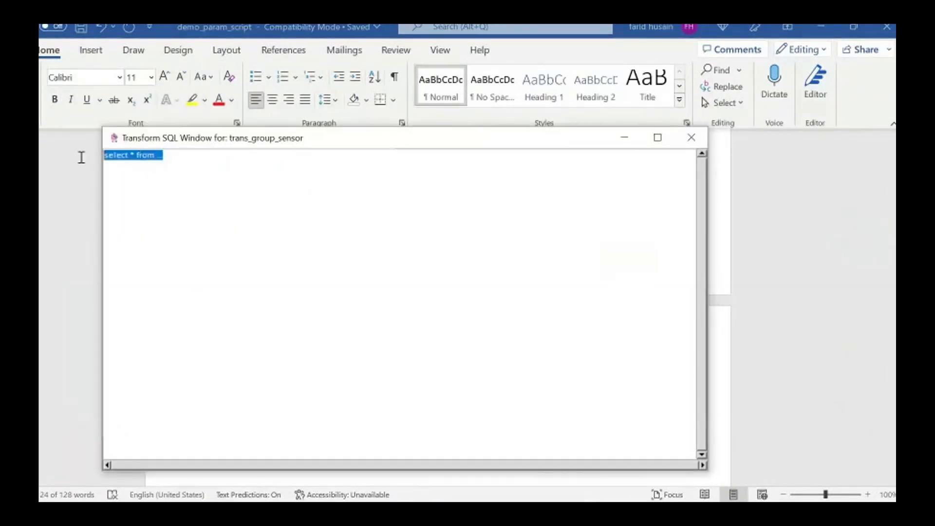
key("ctrl+v")
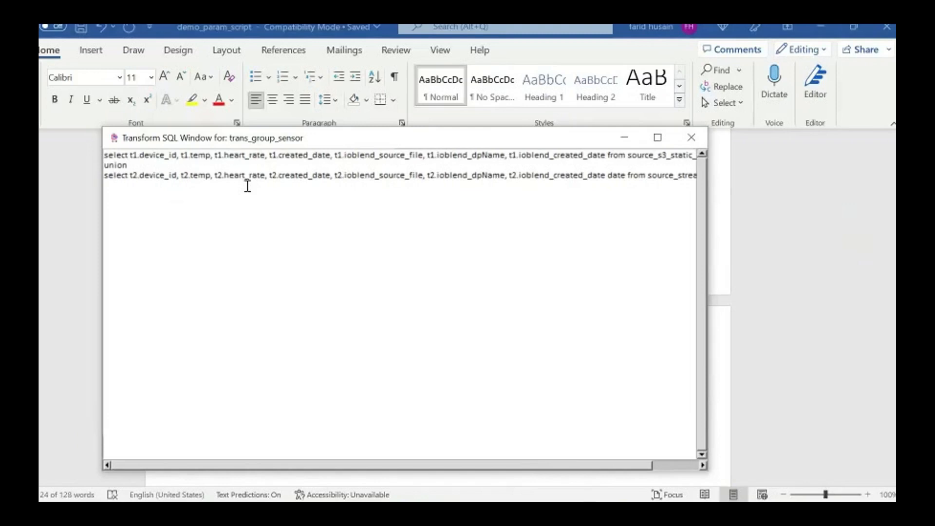
left_click(691, 138)
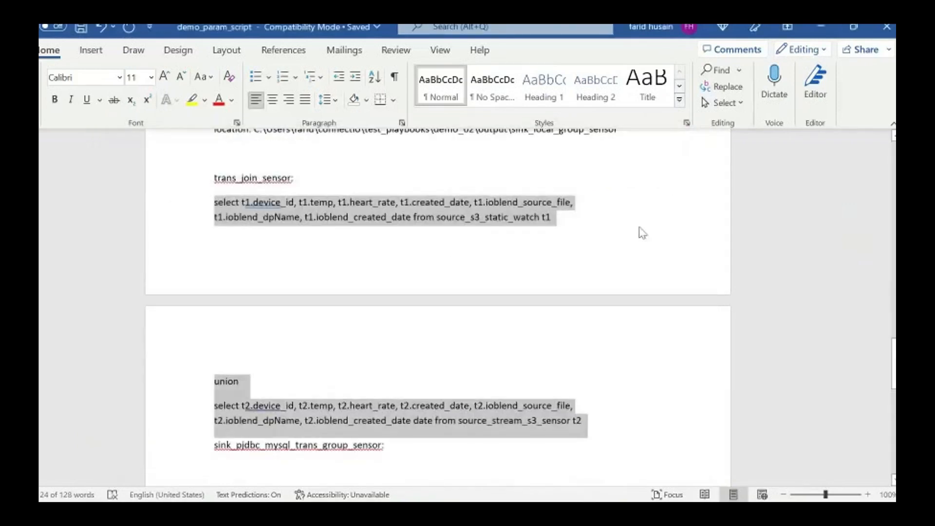
key("alt+Tab")
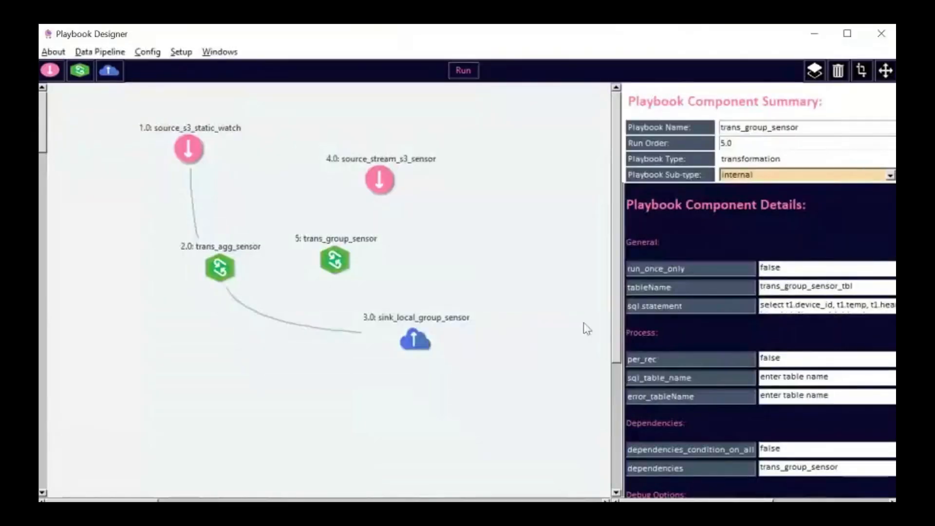
- Delete the connection between source_s3_static_watch and trans_agg_sensor
left_click_drag(611, 306, 607, 468)
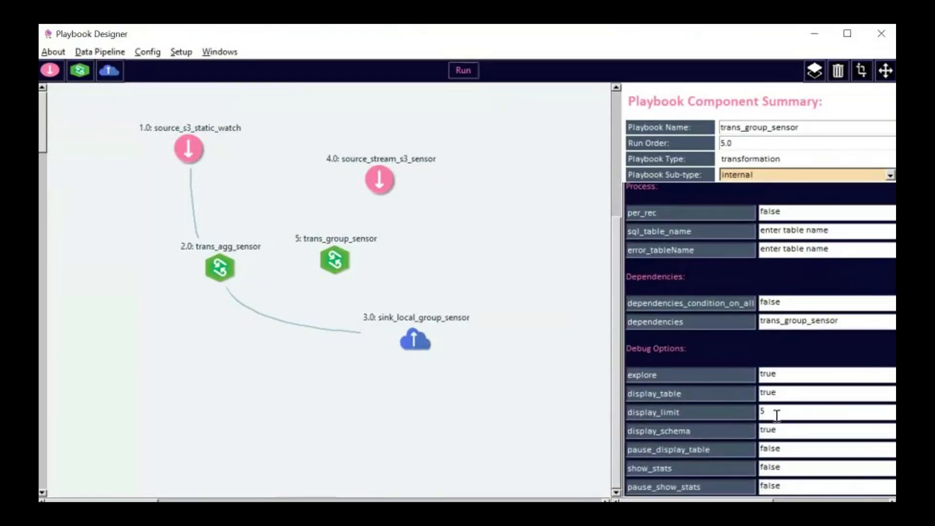
left_click(228, 280)
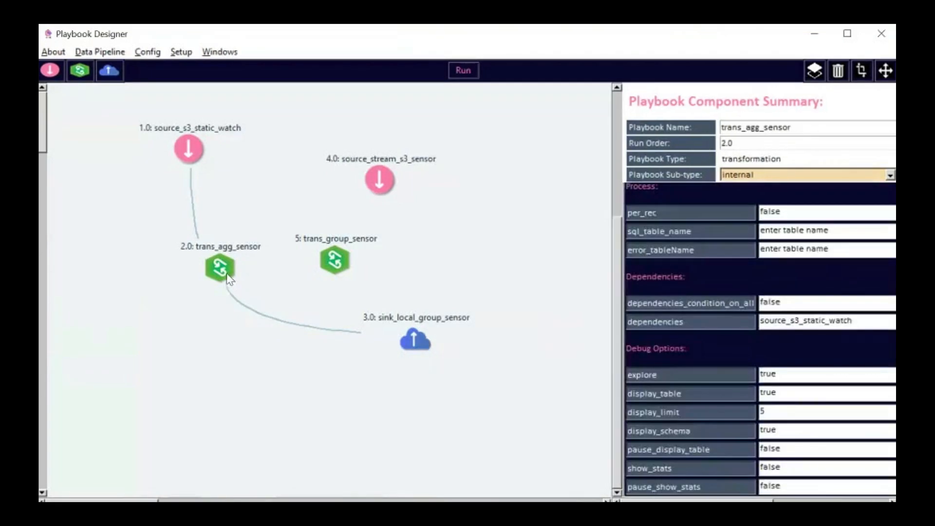
left_click(194, 220)
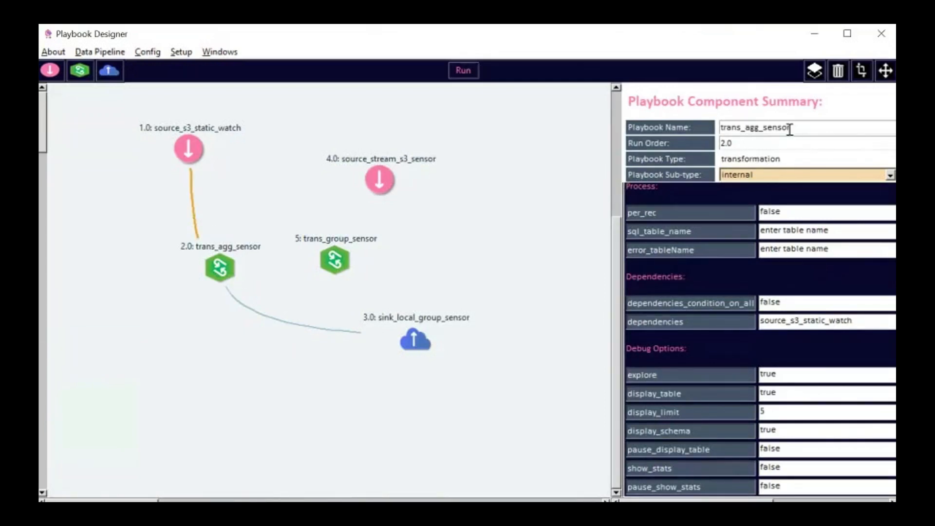
left_click(838, 71)
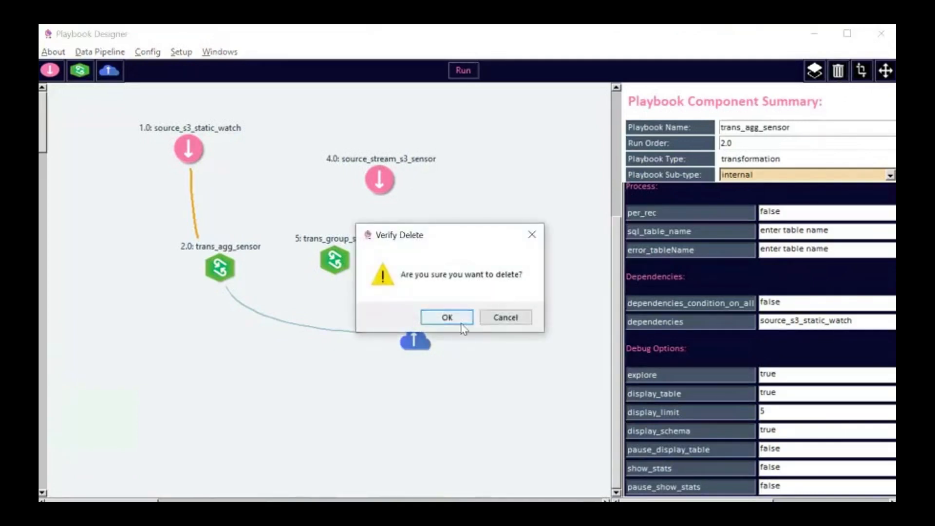
left_click(447, 318)
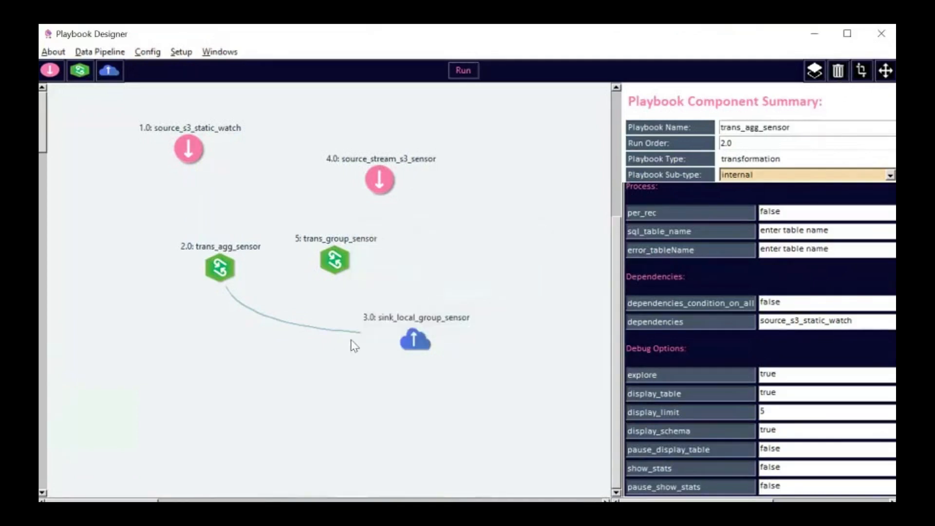
- Delete the connection between trans_agg_sensor and sink_local_group_sensor
left_click(310, 328)
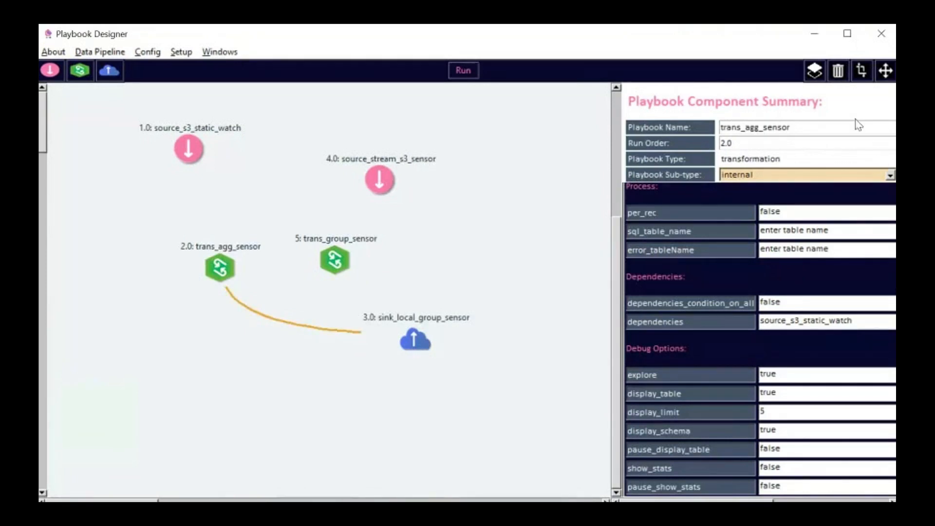
left_click(839, 73)
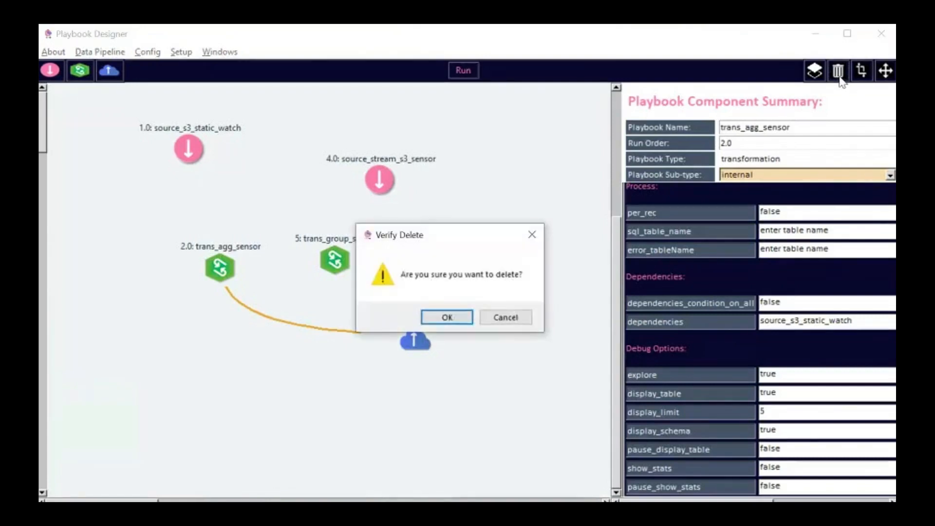
left_click(446, 320)
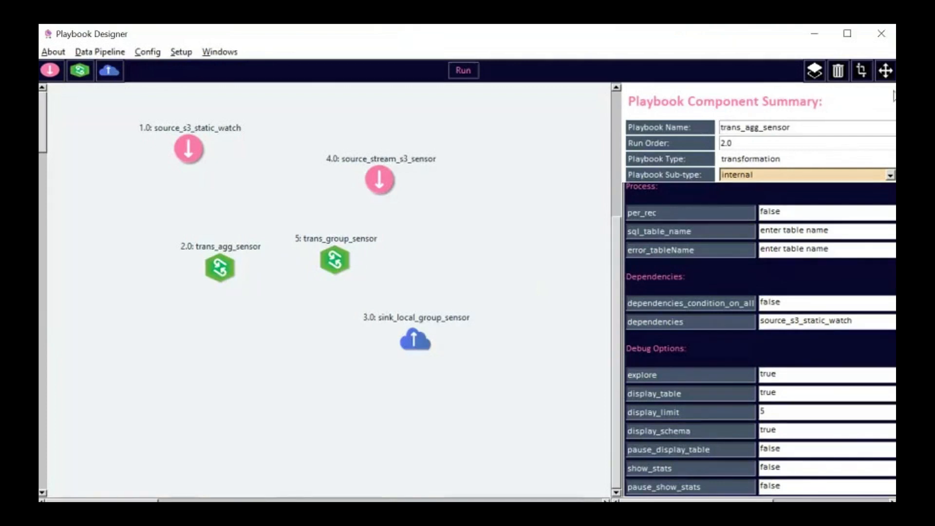
- Move the trans_agg_sensor component down to the empty canvas area below the other components
left_click(890, 74)
left_click(224, 277)
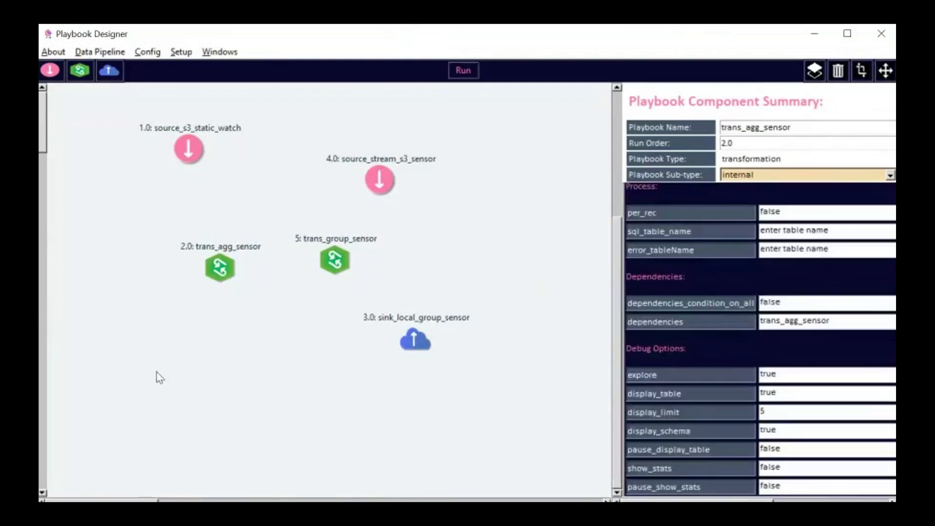
left_click(156, 378)
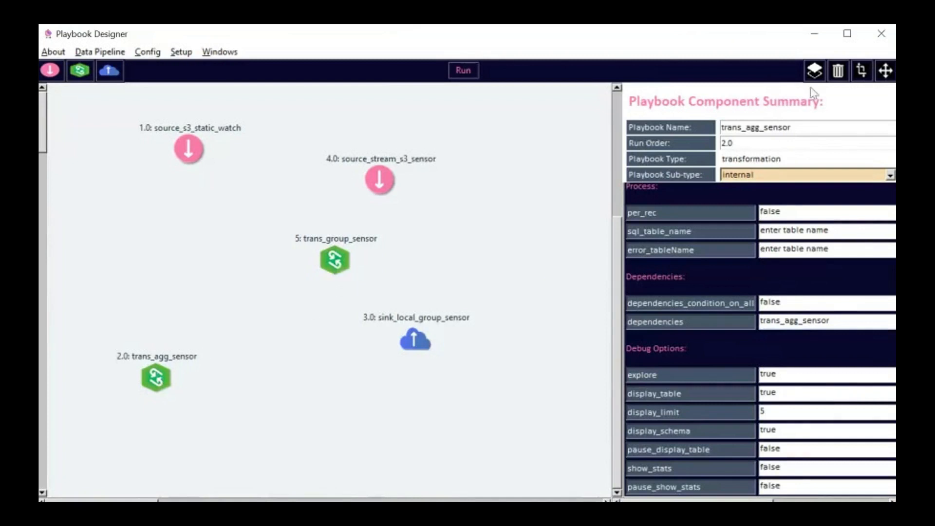
- Move the trans_group_sensor component to the spot between source_s3_static_watch and trans_agg_sensor
left_click(886, 75)
left_click(343, 259)
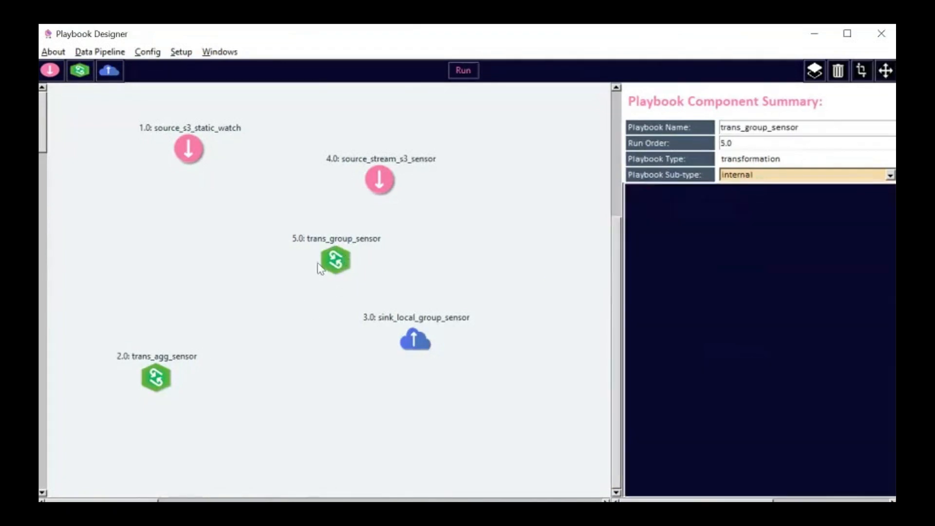
left_click(253, 262)
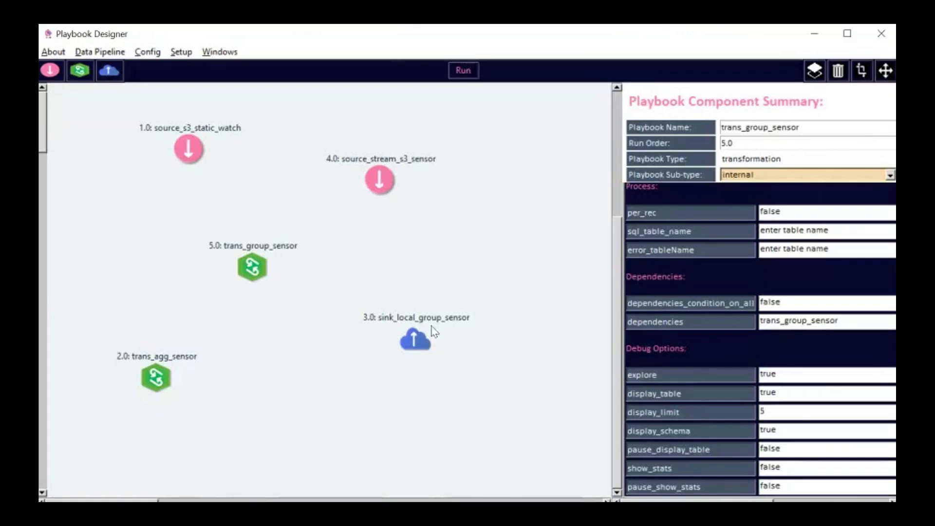
- Set the run order of sink_local_group_sensor to 0.0
left_click(414, 342)
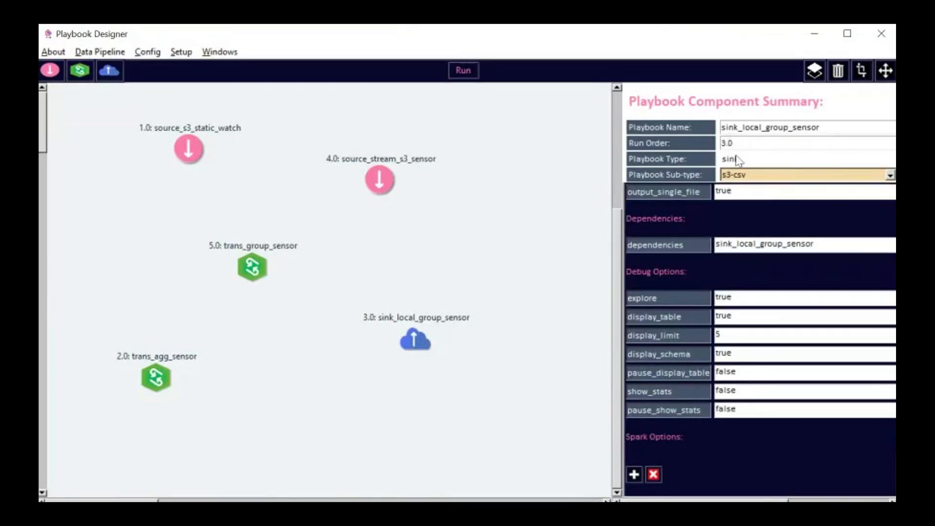
key("BackSpace")
type("0")
left_click(417, 339)
- Set the run order of the trans_agg_sensor component to 0.0
left_click(156, 379)
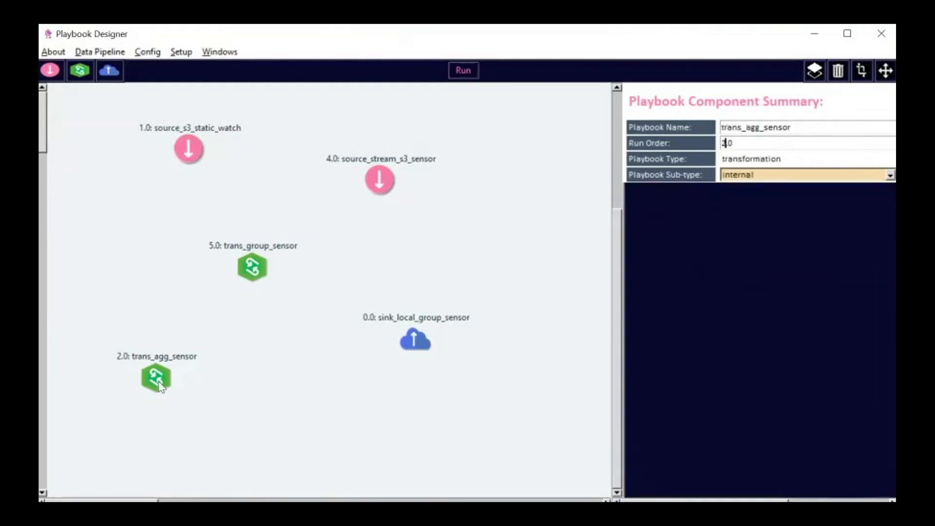
key("BackSpace")
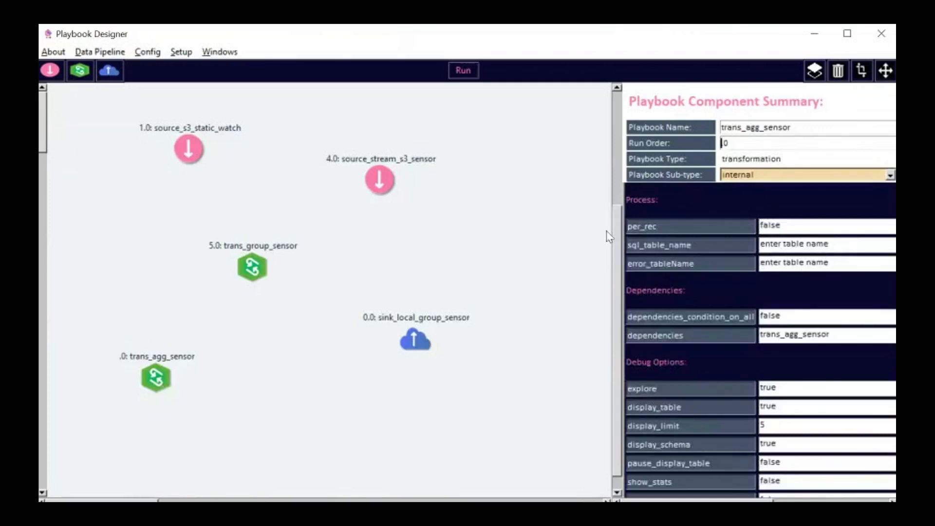
type("0")
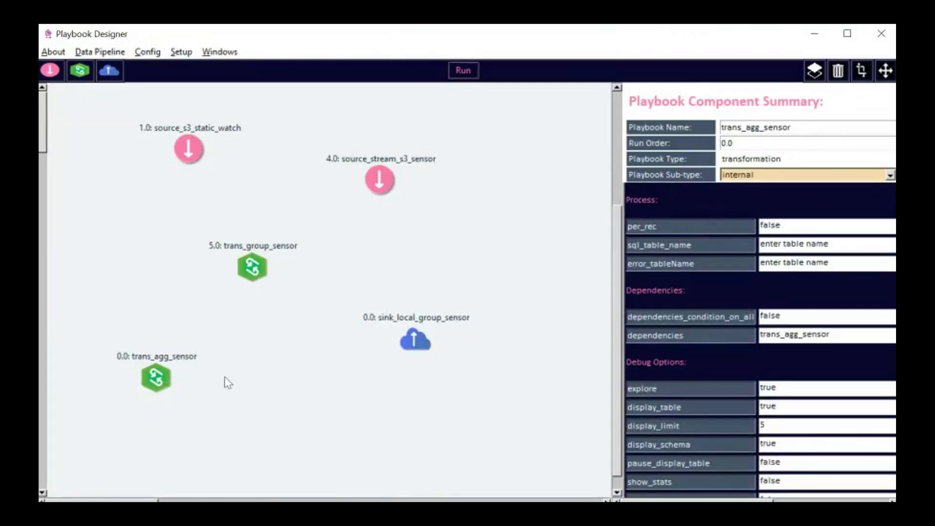
left_click(166, 378)
- Connect source_s3_static_watch and source_stream_s3_sensor to trans_group_sensor as its dependencies
left_click(864, 74)
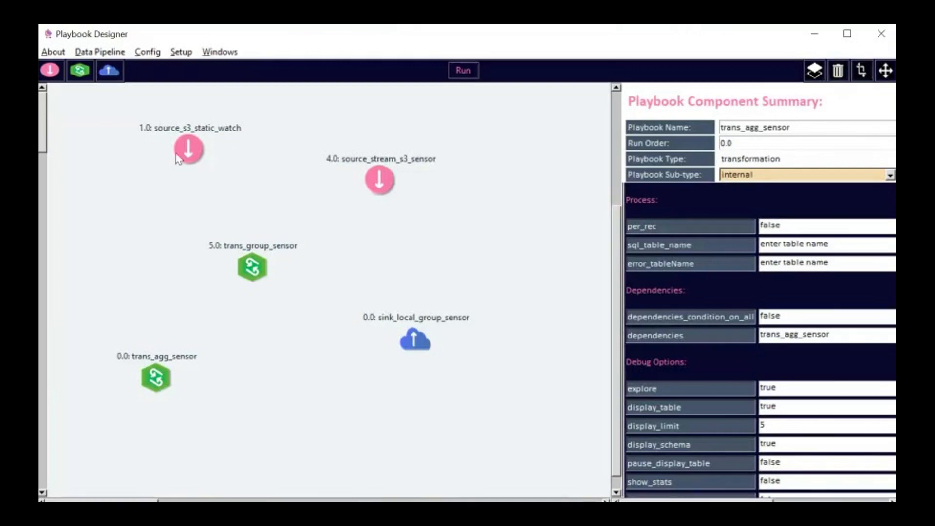
left_click(187, 148)
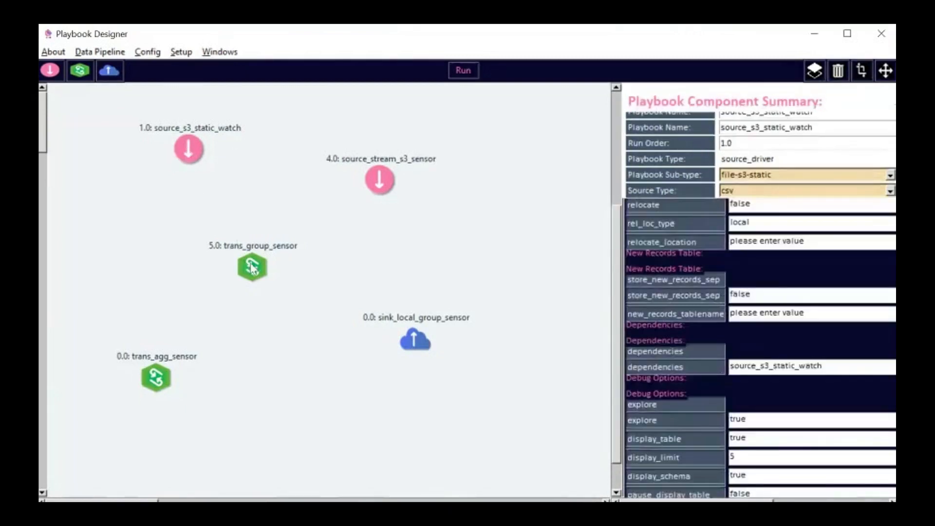
left_click(248, 278)
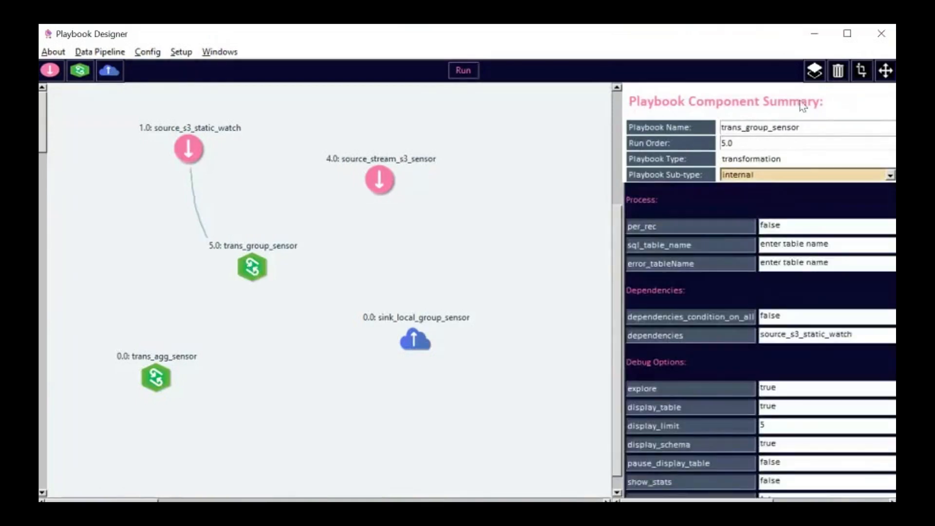
left_click(388, 189)
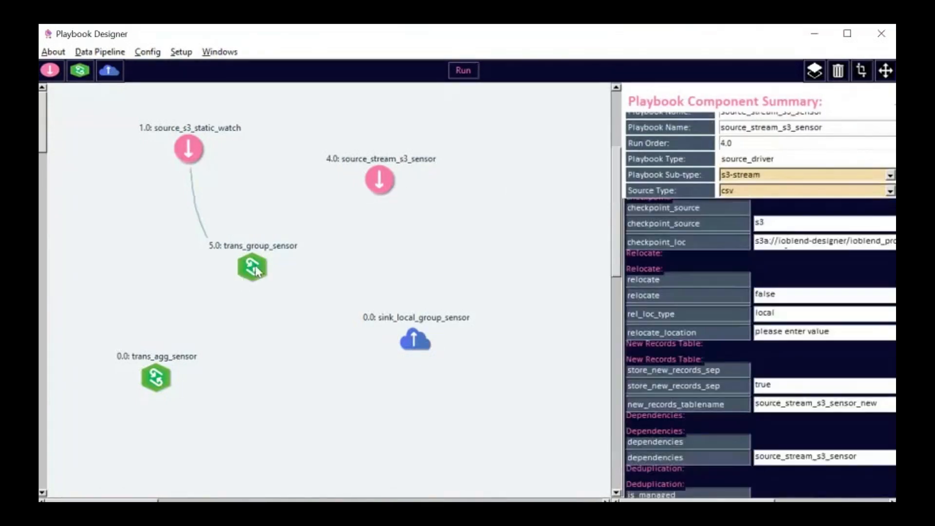
left_click(258, 270)
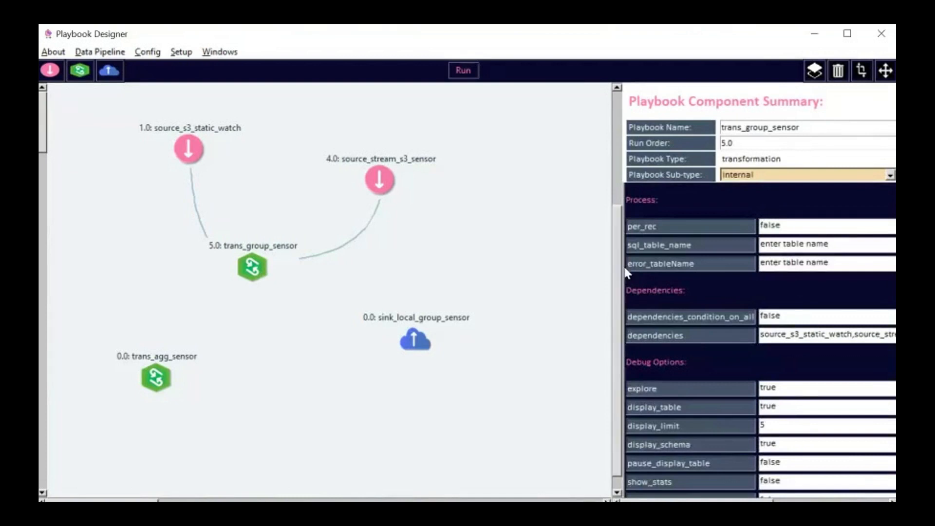
- Save the data pipeline's playbooks under the pipeline name d1 in the local demo_02/playbooks folder
left_click(848, 34)
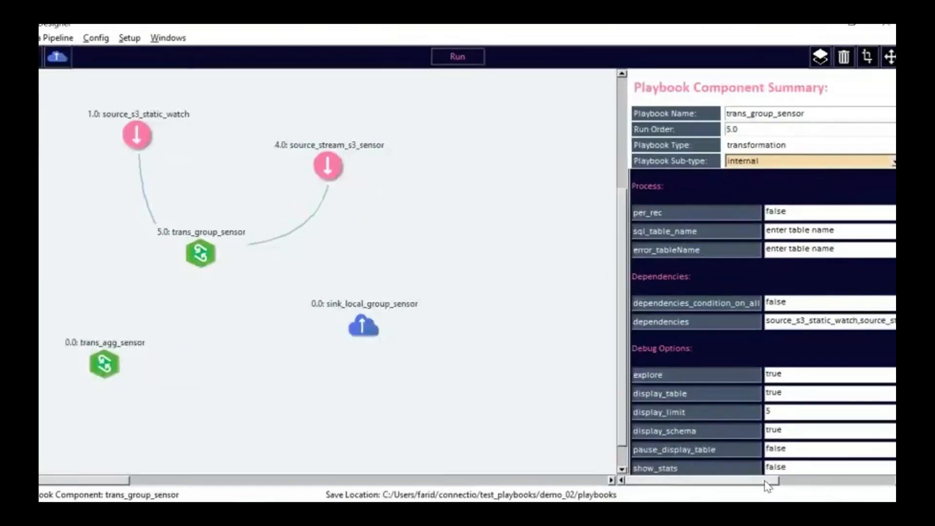
left_click_drag(771, 481, 687, 487)
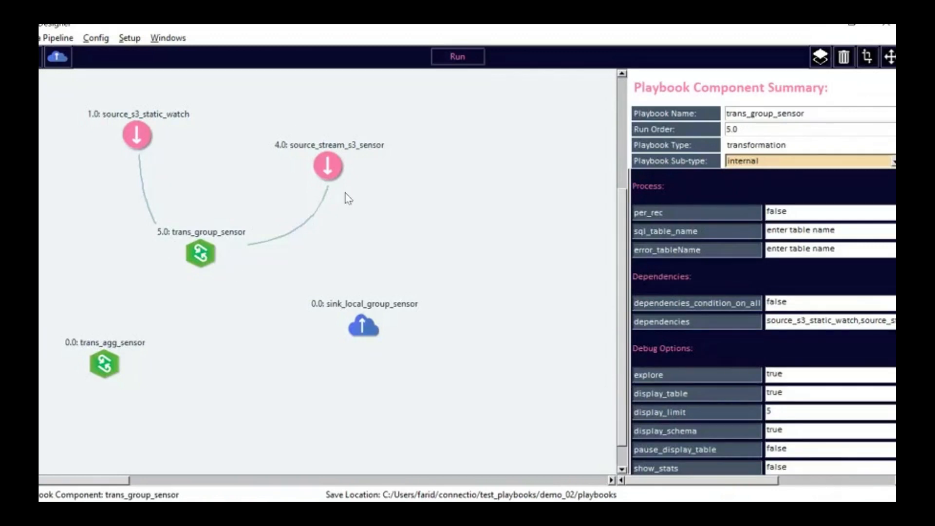
left_click(55, 38)
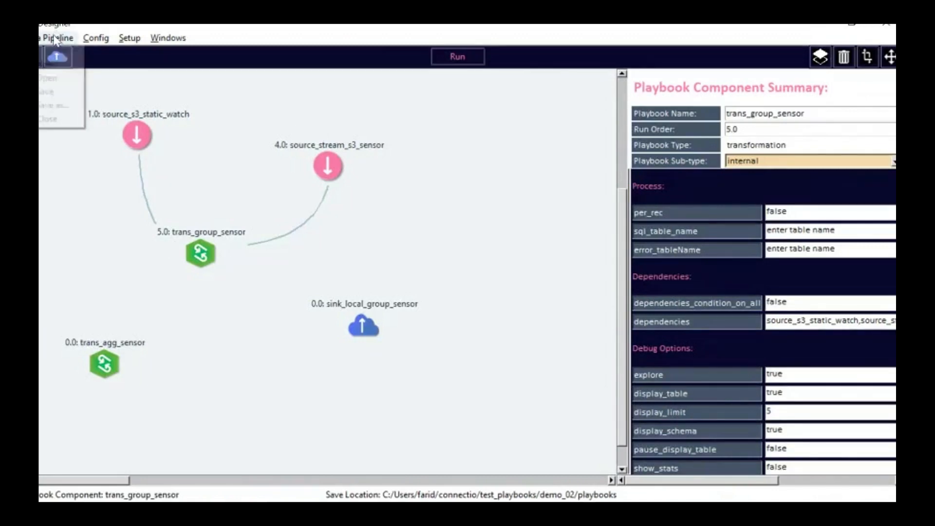
left_click(56, 92)
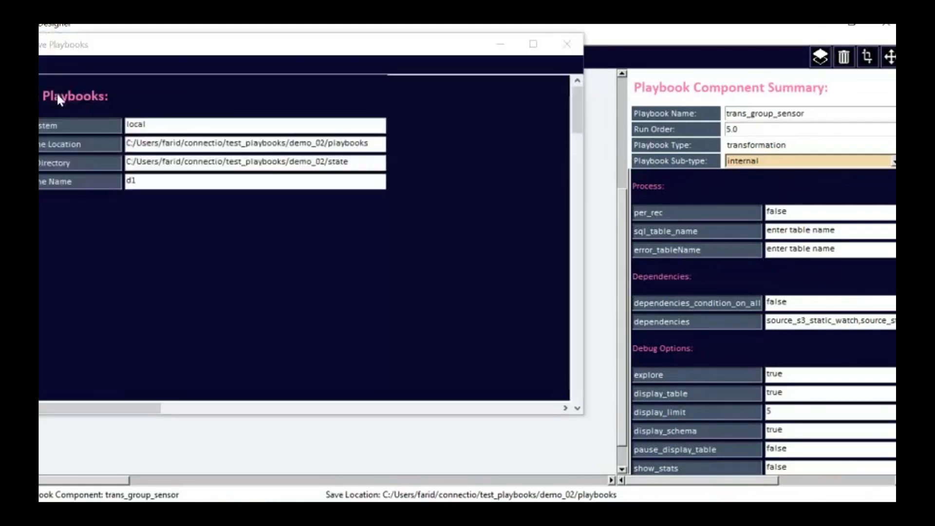
left_click(26, 65)
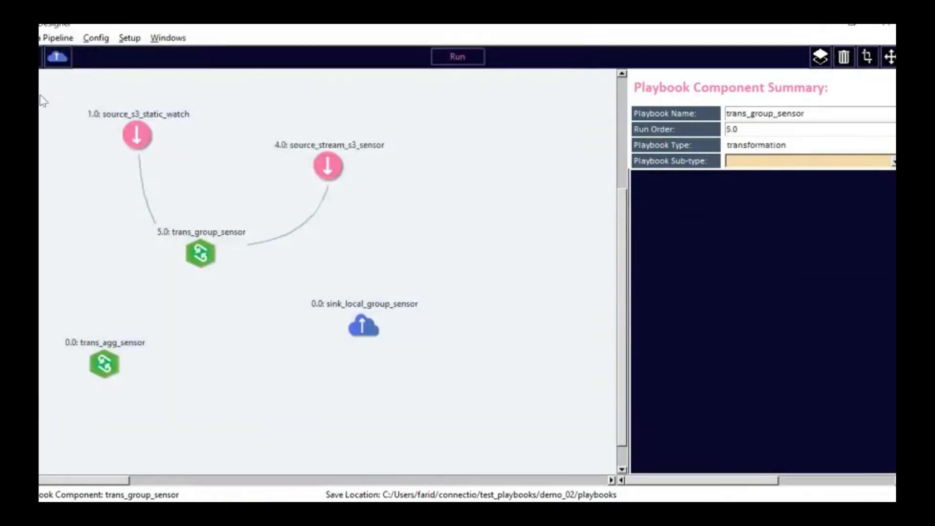
- Run the saved data pipeline and enlarge its run output window to full size
left_click(211, 267)
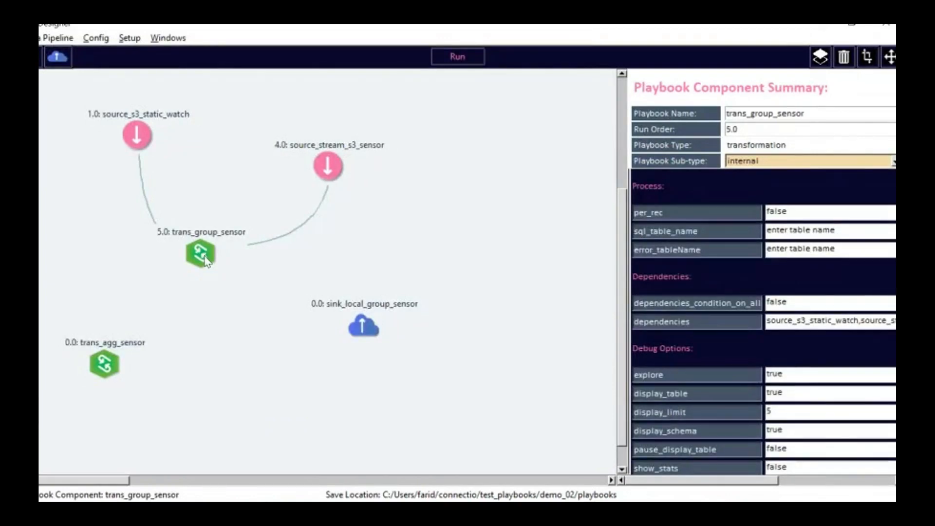
left_click(453, 57)
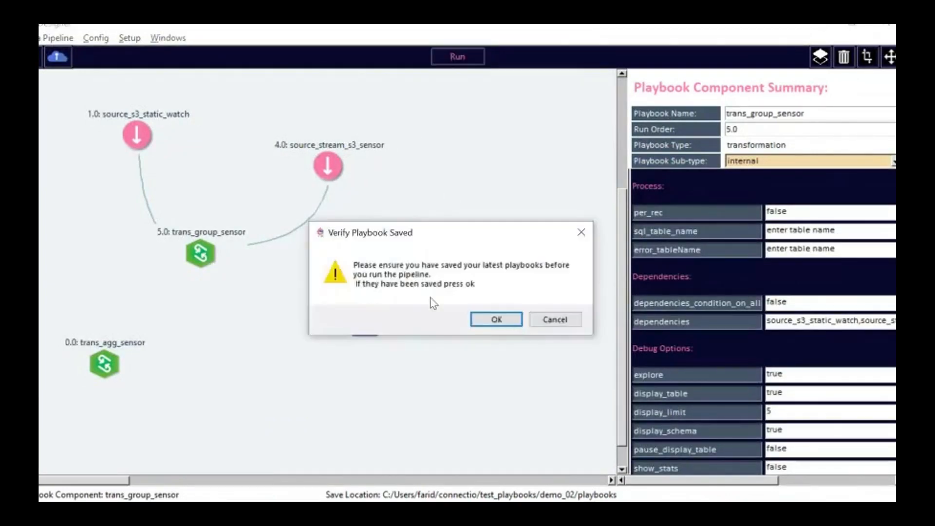
left_click(484, 322)
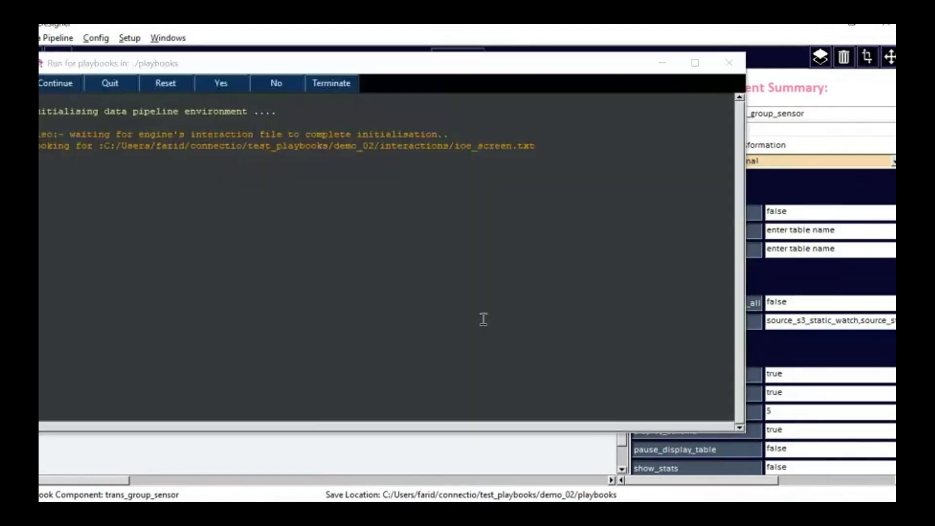
left_click(695, 63)
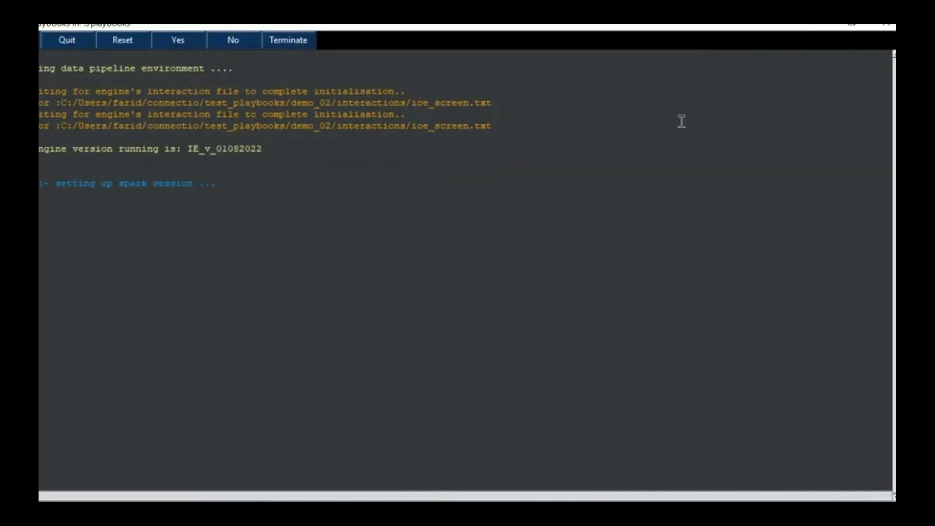